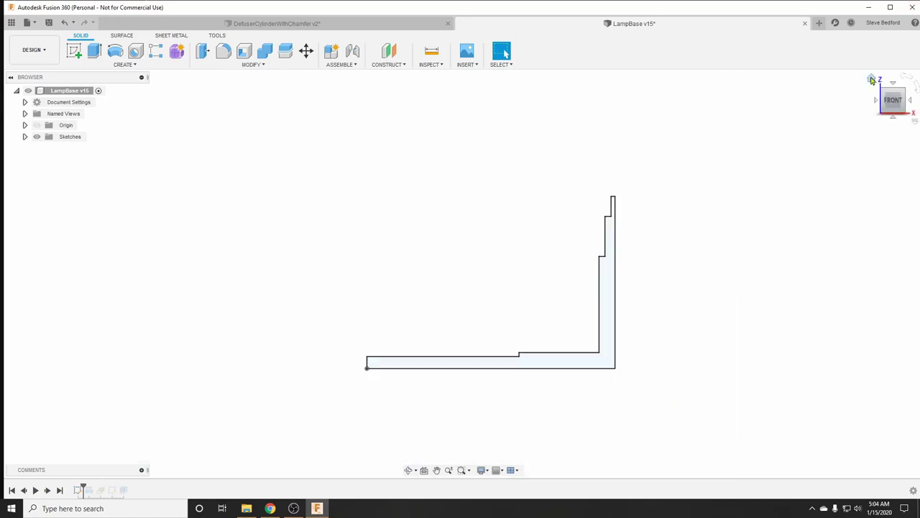
Step: Return to the home view and roll the timeline forward to show the slotted lamp base
click(873, 79)
click(59, 489)
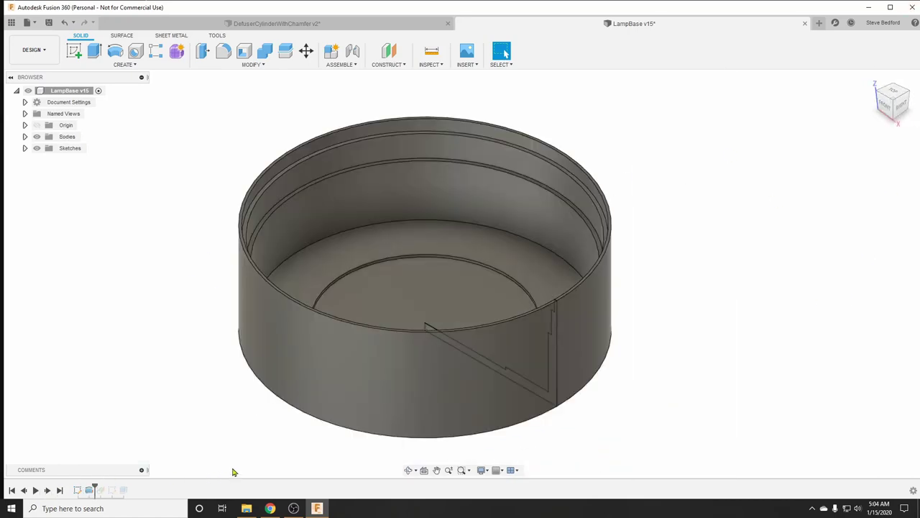
click(47, 489)
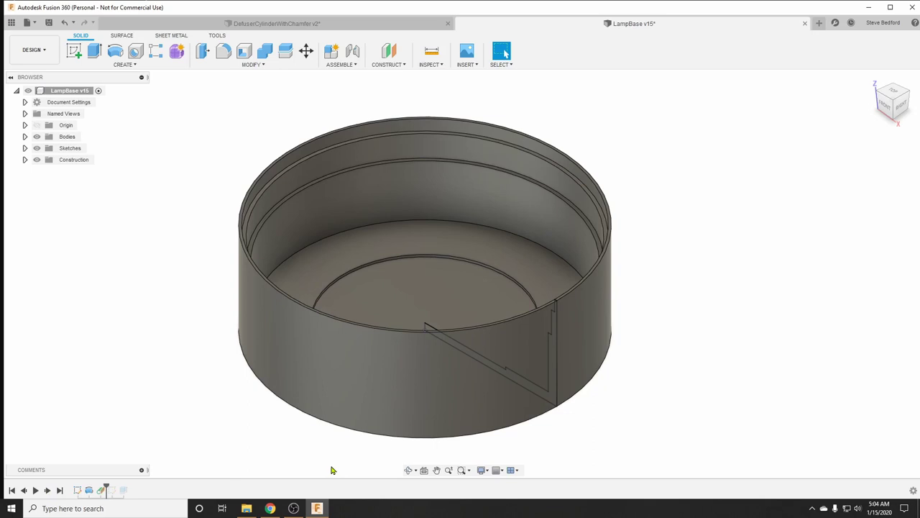
click(48, 490)
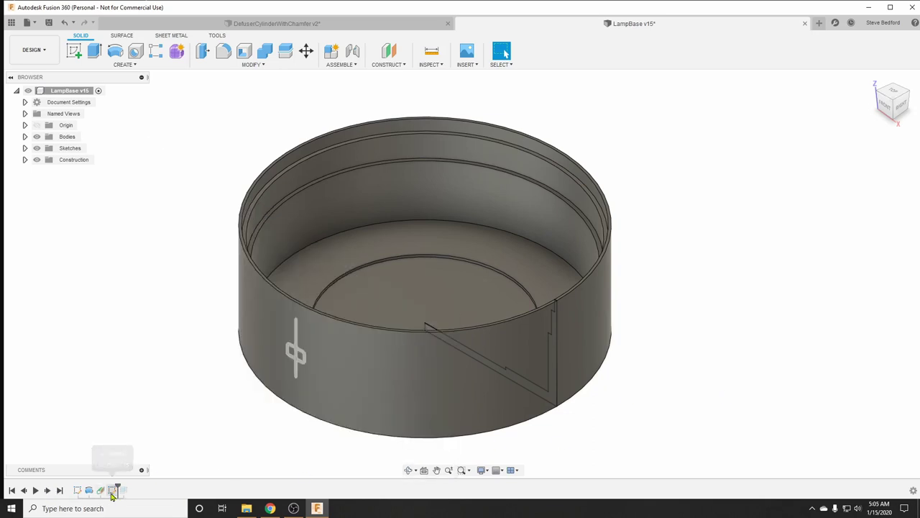
drag(118, 490, 130, 490)
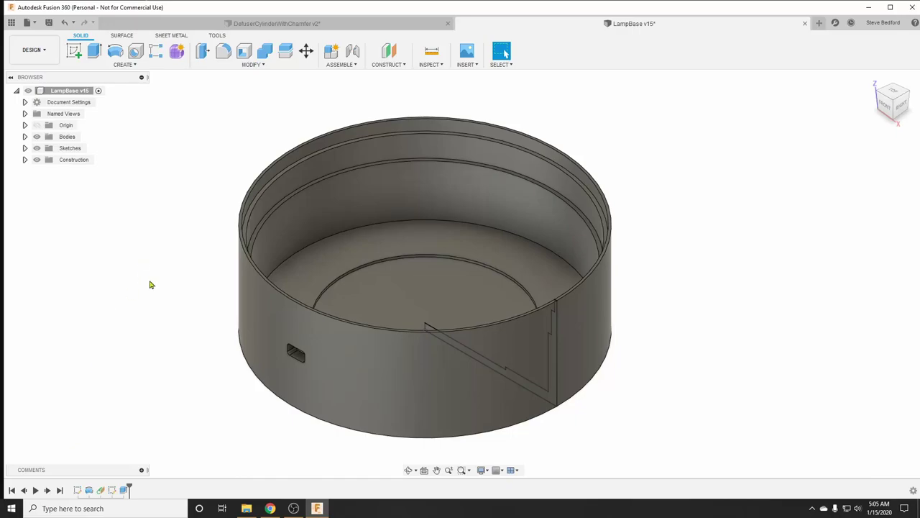
Step: Set up a 3D Print STL export of the lamp base body and edit its file name
click(217, 35)
click(76, 51)
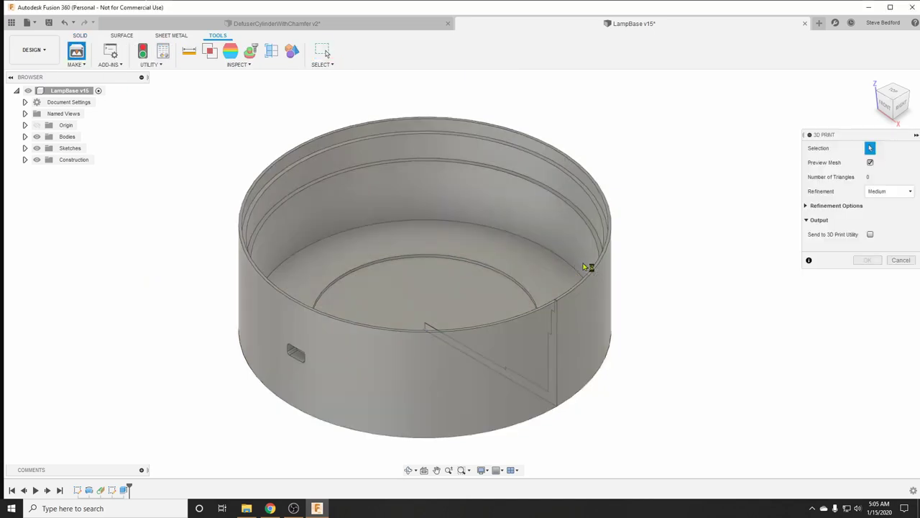
click(589, 263)
click(879, 263)
click(85, 224)
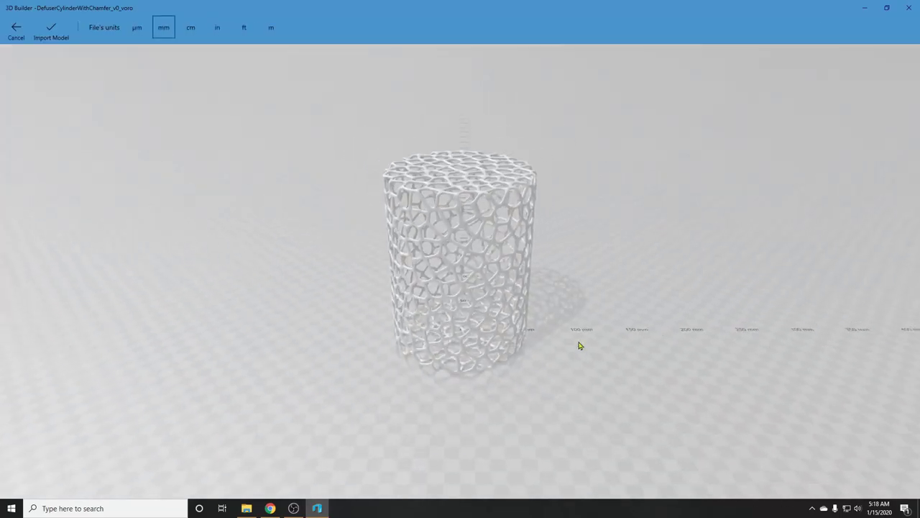
drag(440, 422, 452, 349)
scroll(441, 358, up, 4)
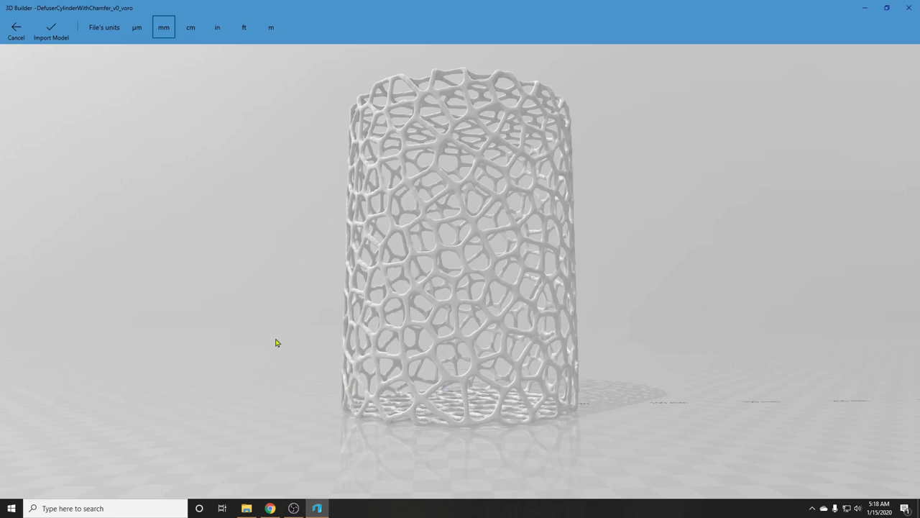
drag(279, 331, 289, 346)
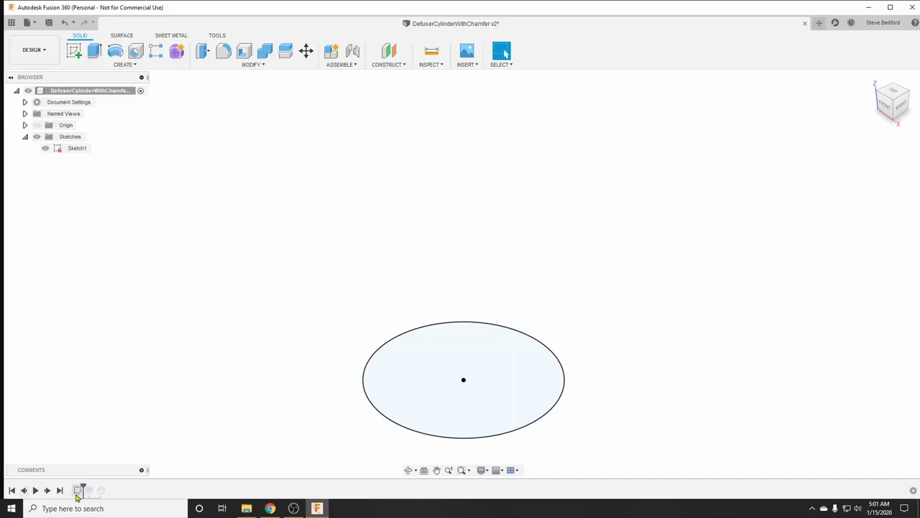
Step: Edit Extrude1 and accept the 149 mm cylinder extrusion
right_click(87, 489)
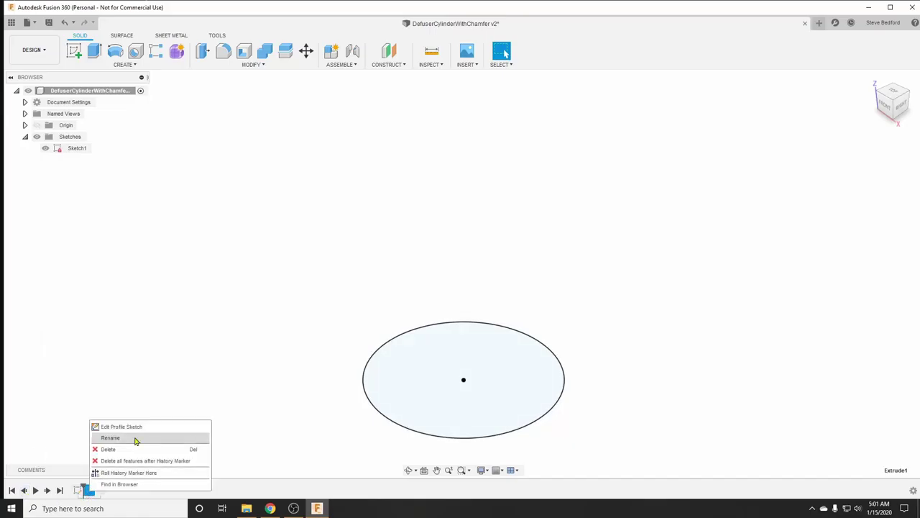
key(Escape)
right_click(88, 489)
click(127, 393)
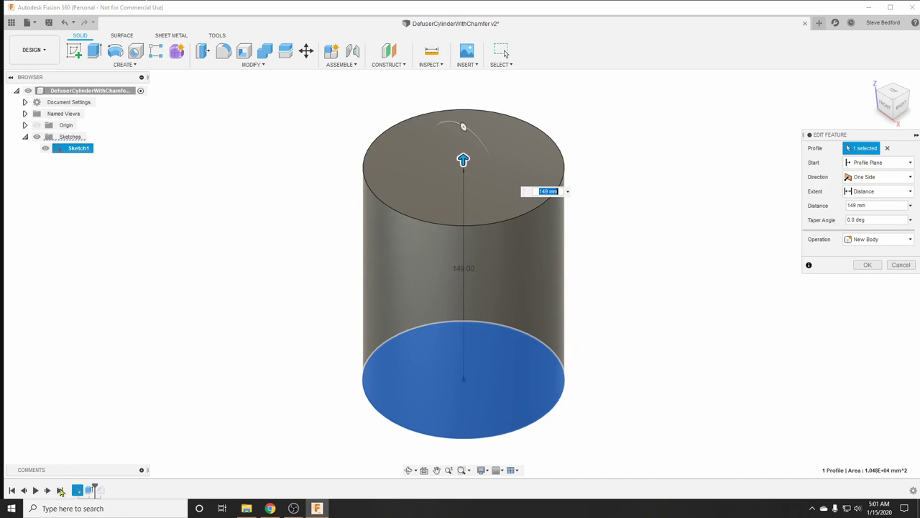
click(869, 265)
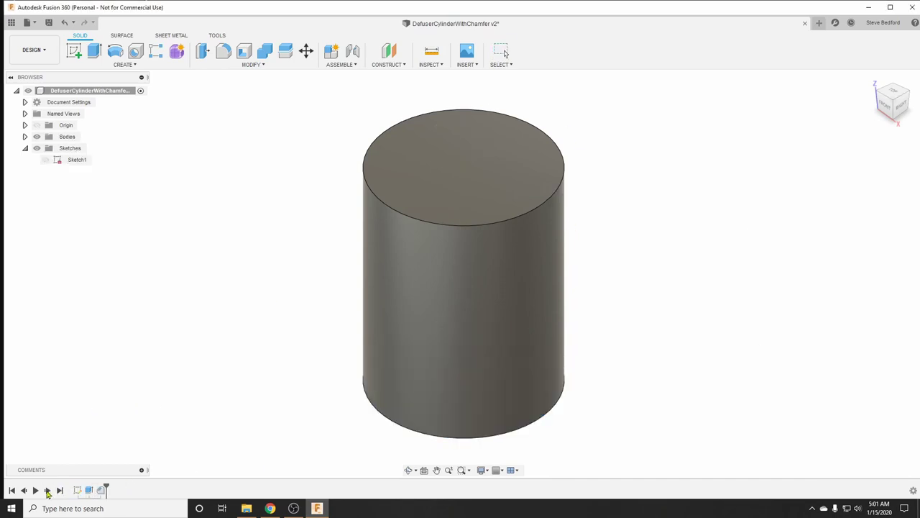
Step: Inspect the bottom-edge chamfer close up, then return to the home view
right_click(245, 446)
click(331, 445)
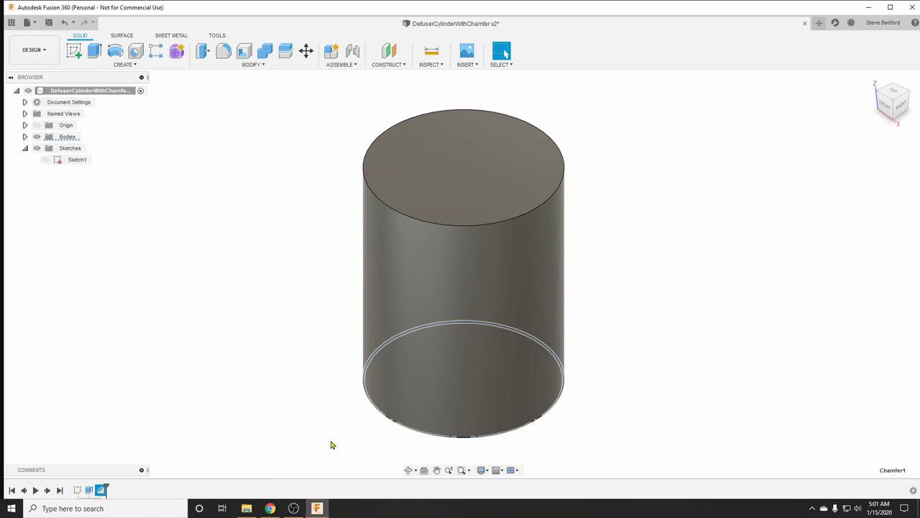
drag(343, 448, 321, 419)
key(Escape)
scroll(386, 424, up, 5)
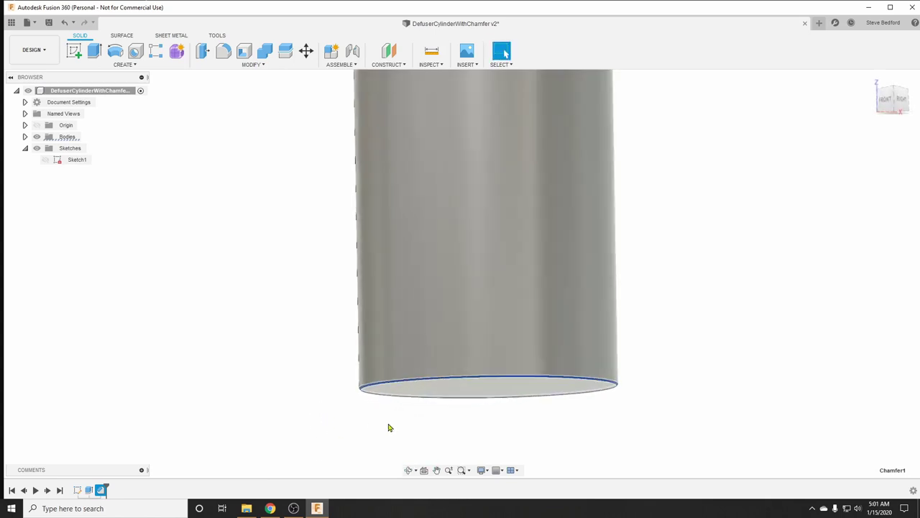
scroll(386, 424, up, 2)
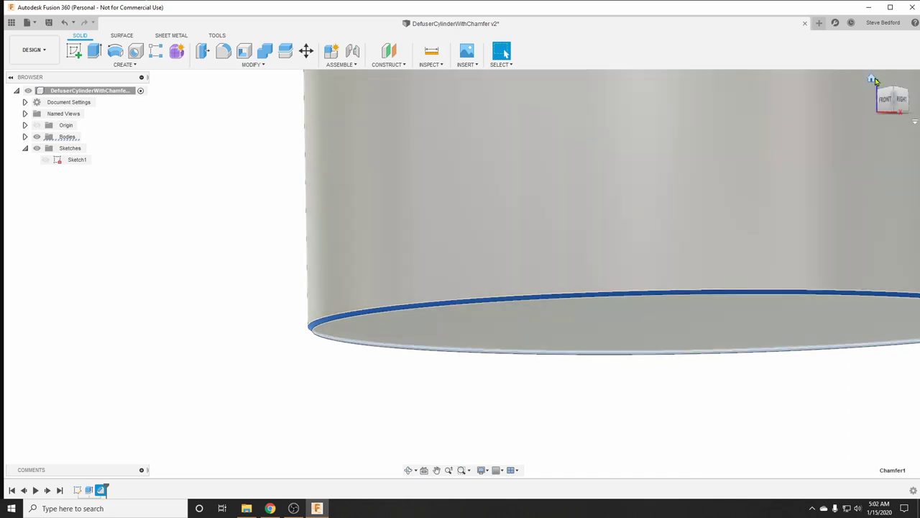
click(871, 79)
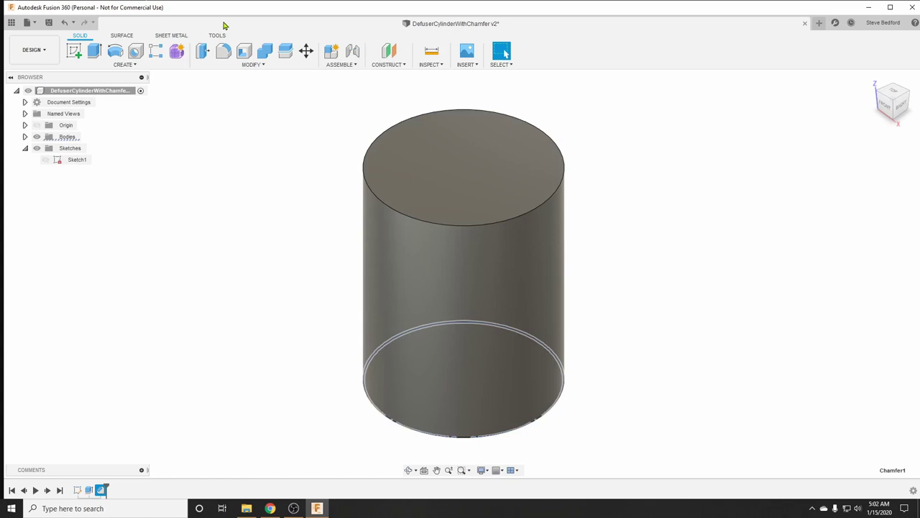
Step: Export the cylinder body as STL to WIP with Send to 3D Print Utility unchecked
click(217, 35)
click(76, 52)
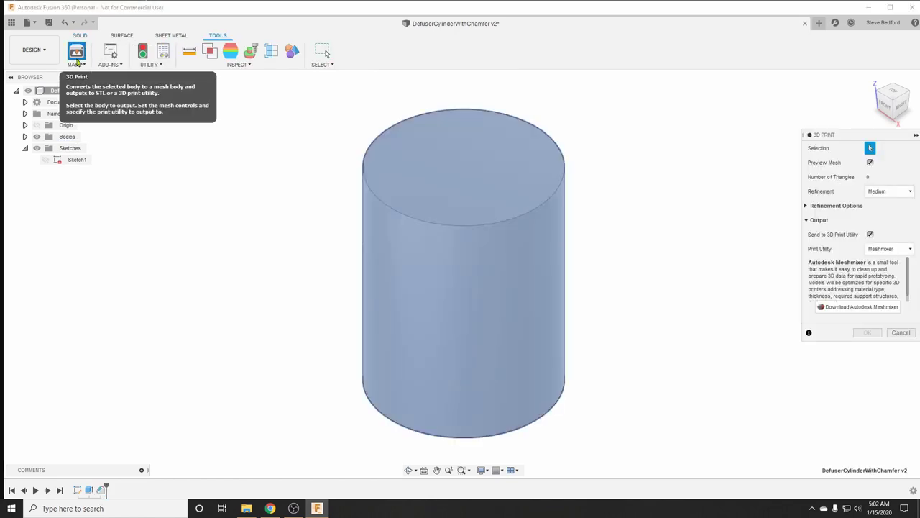
click(870, 234)
click(867, 258)
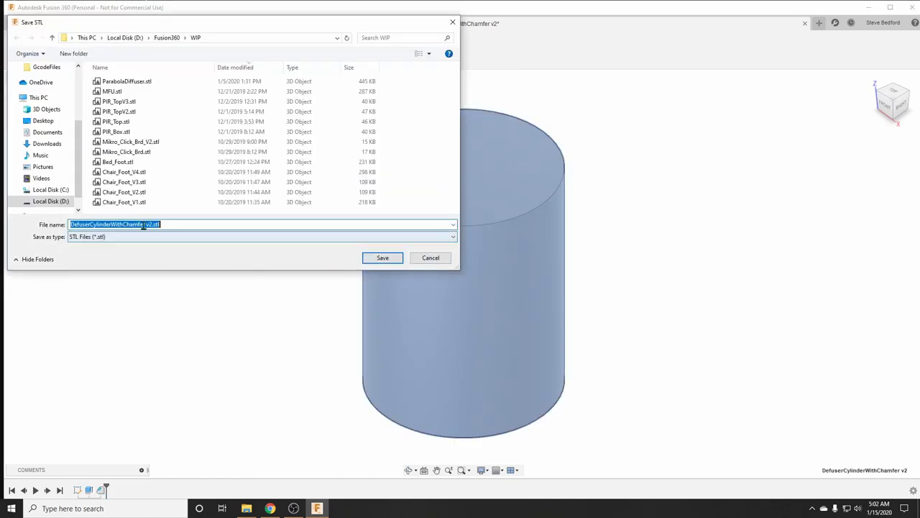
click(174, 227)
click(381, 259)
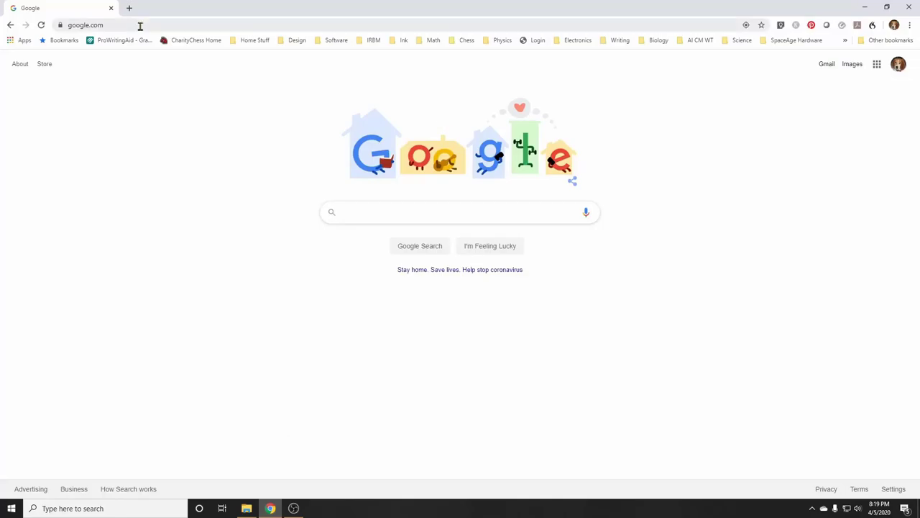
Step: Upload the diffuser cylinder STL to voronator.com
click(138, 27)
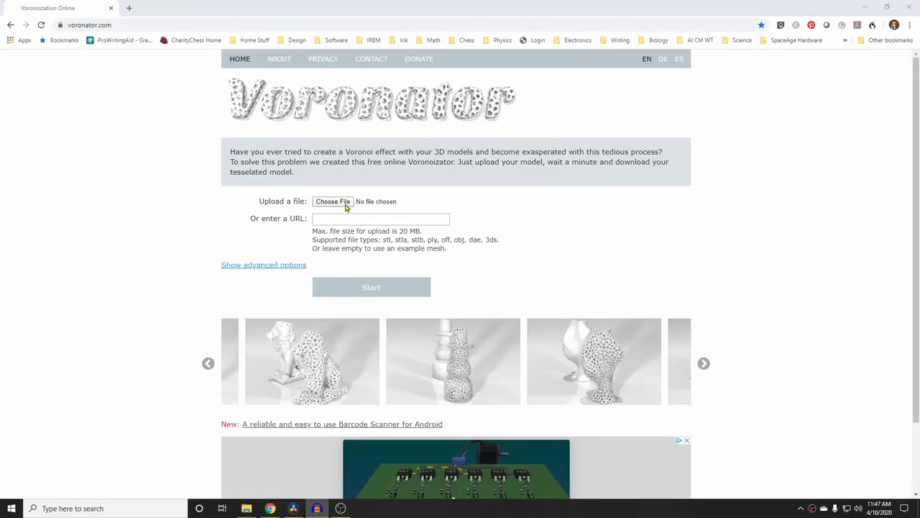
click(333, 201)
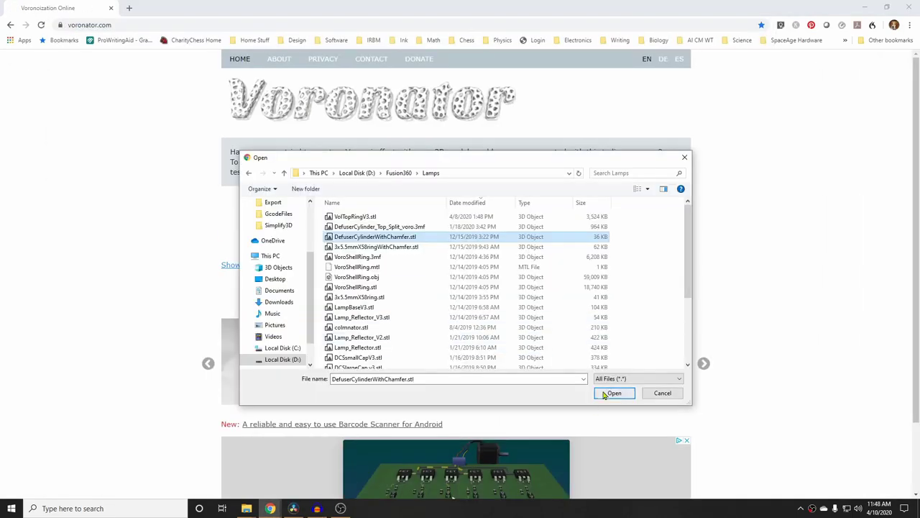
click(609, 392)
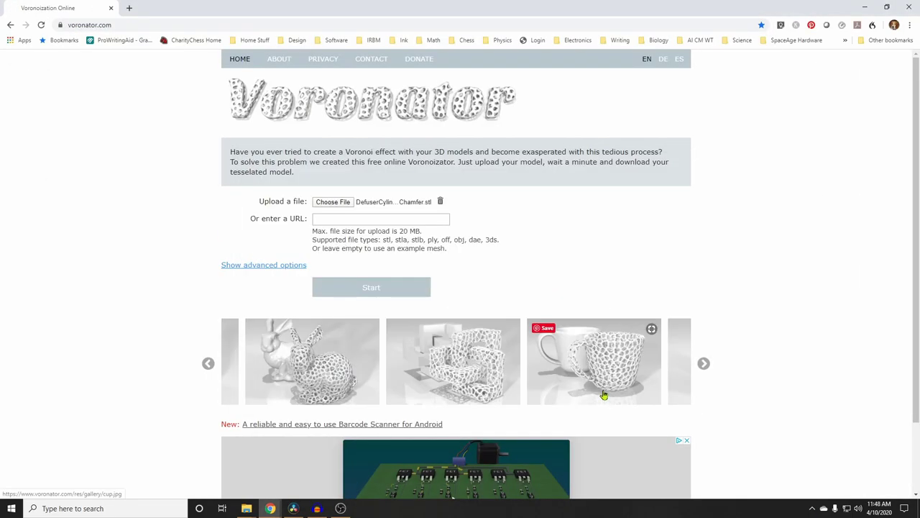
Step: Set Less holes with Standard thickness in advanced options and start the Voronoi generation
click(256, 265)
click(381, 313)
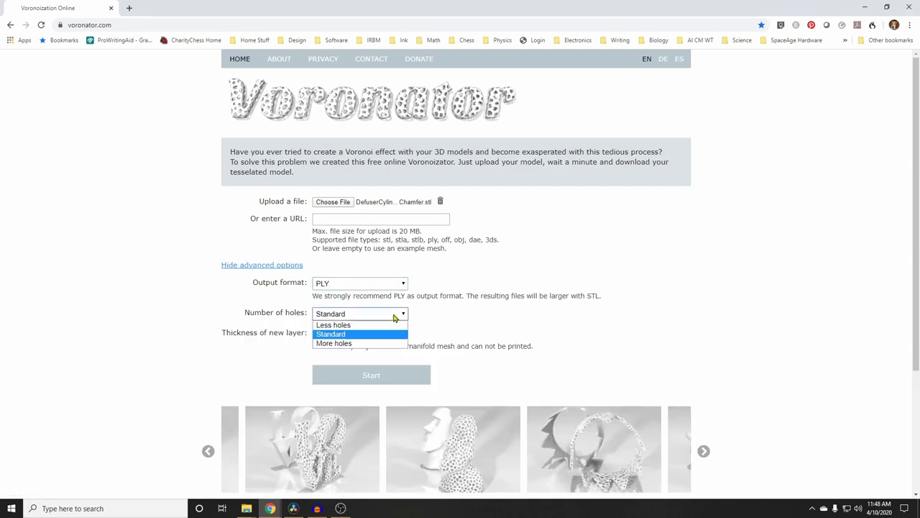
click(346, 324)
click(403, 334)
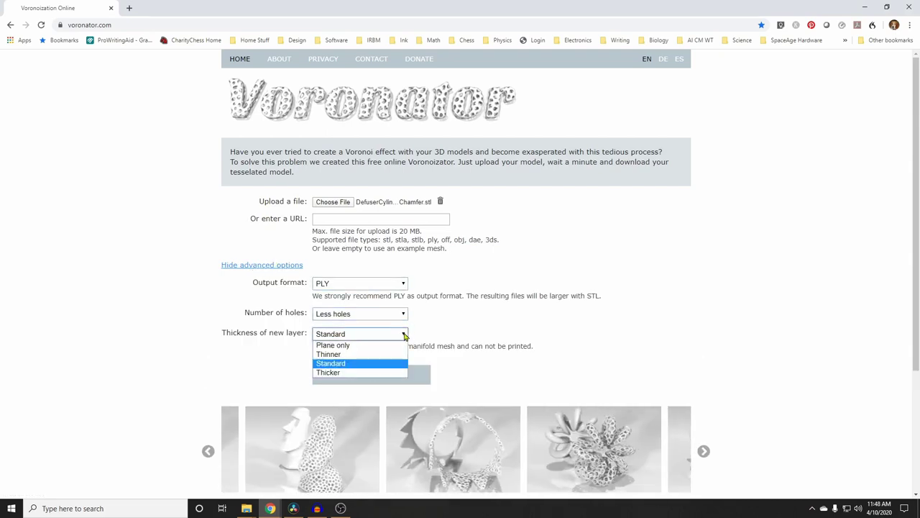
click(559, 348)
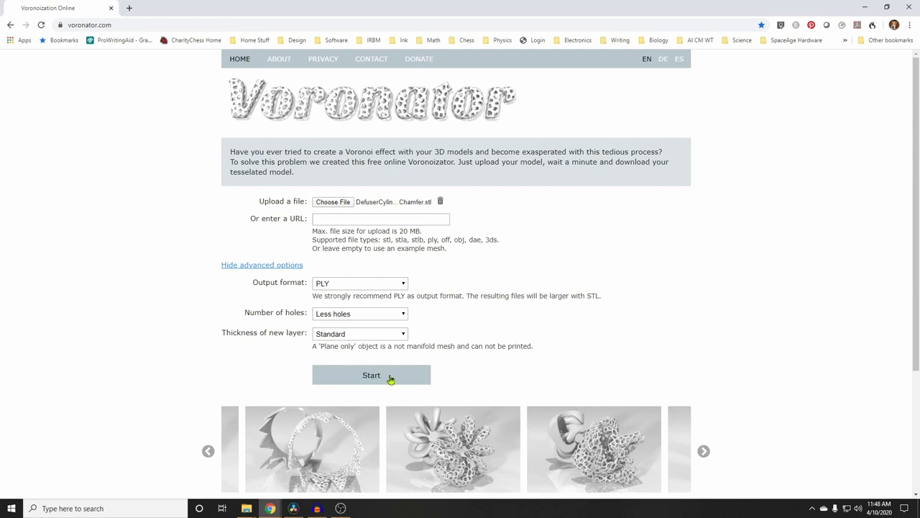
click(390, 379)
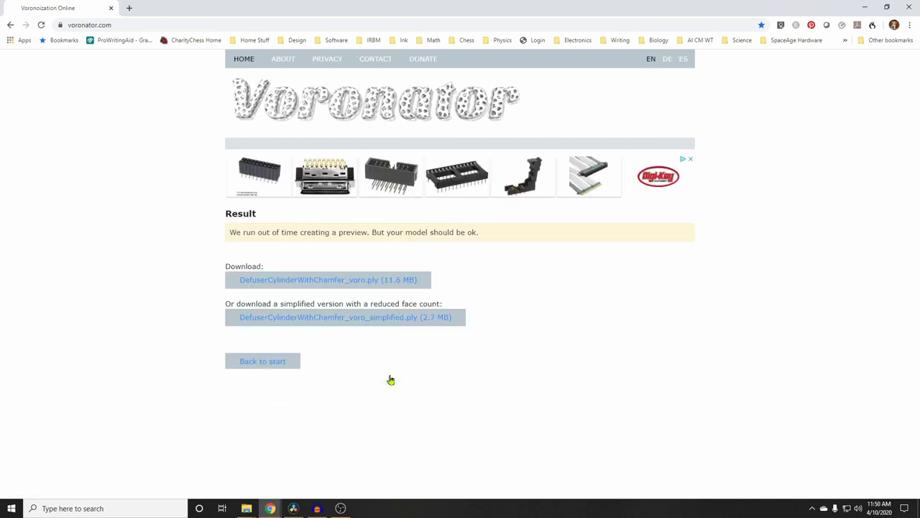
Step: Download the full-resolution PLY and load DefuserCylinderWithChamfer_v0_voro into 3D Builder
click(309, 282)
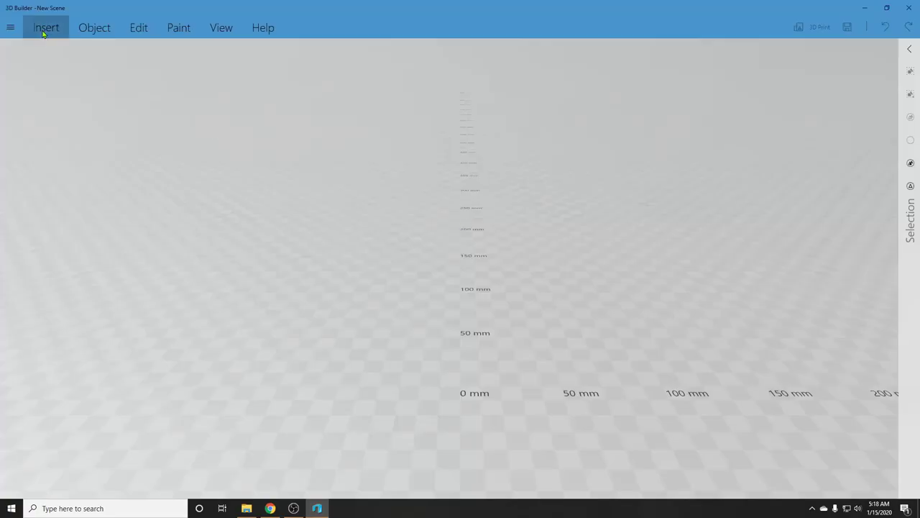
click(17, 50)
click(92, 412)
click(589, 358)
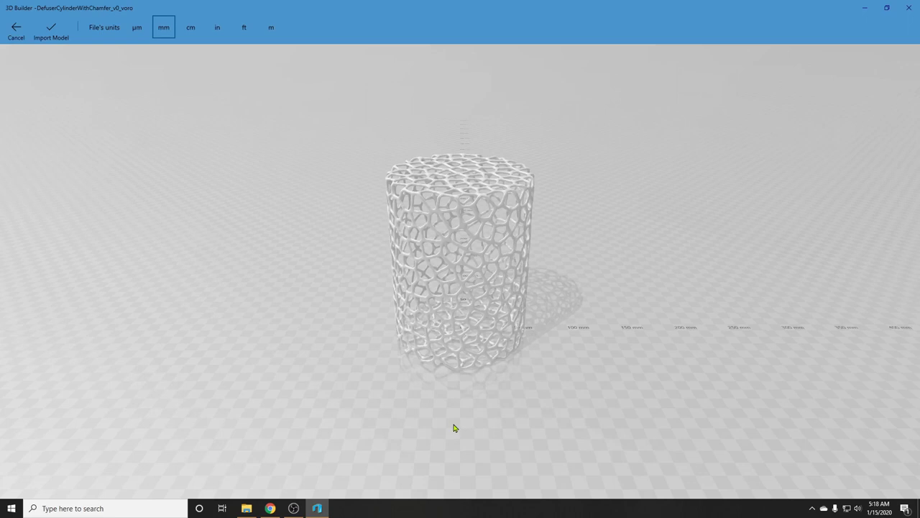
Step: Check the cylinder's top rim and import it in millimetres
drag(438, 422, 452, 350)
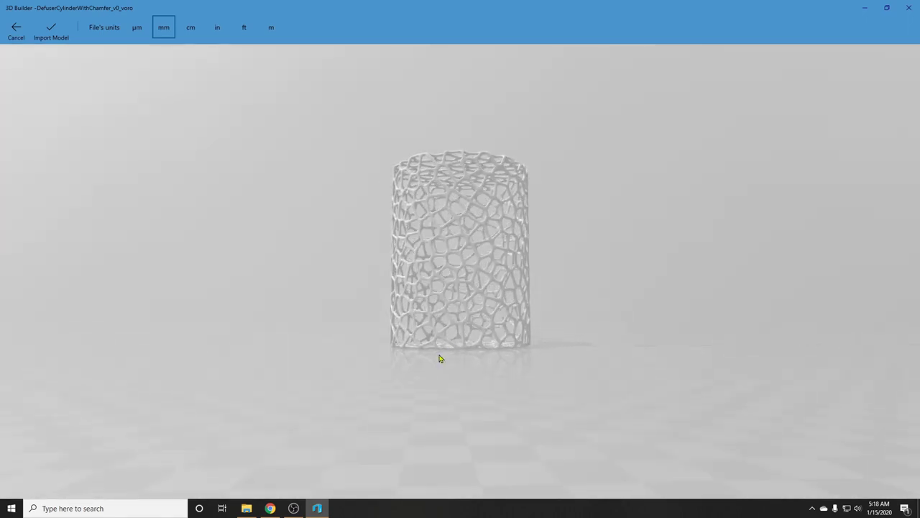
scroll(440, 358, up, 5)
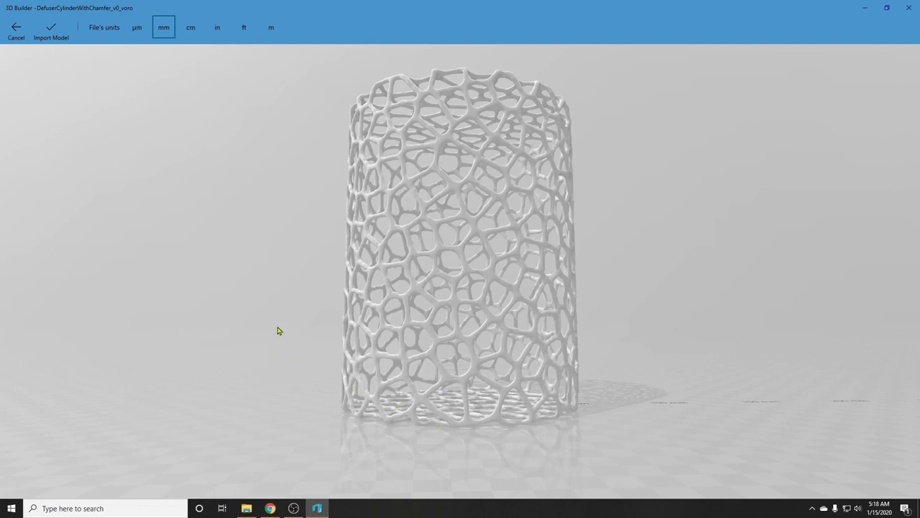
drag(279, 330, 289, 346)
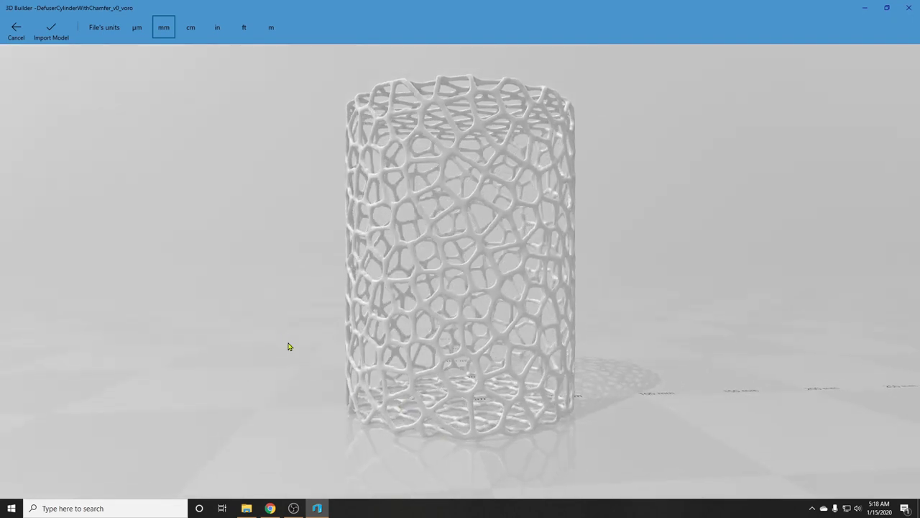
click(51, 28)
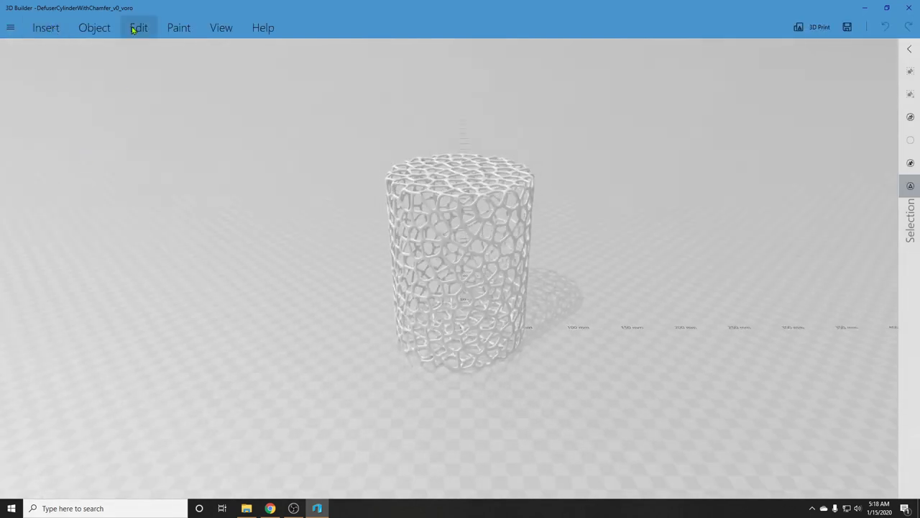
Step: Split the Voronoi cylinder at a 70 mm plane offset, keeping the top to remove the bottom end
click(133, 28)
click(422, 263)
click(69, 50)
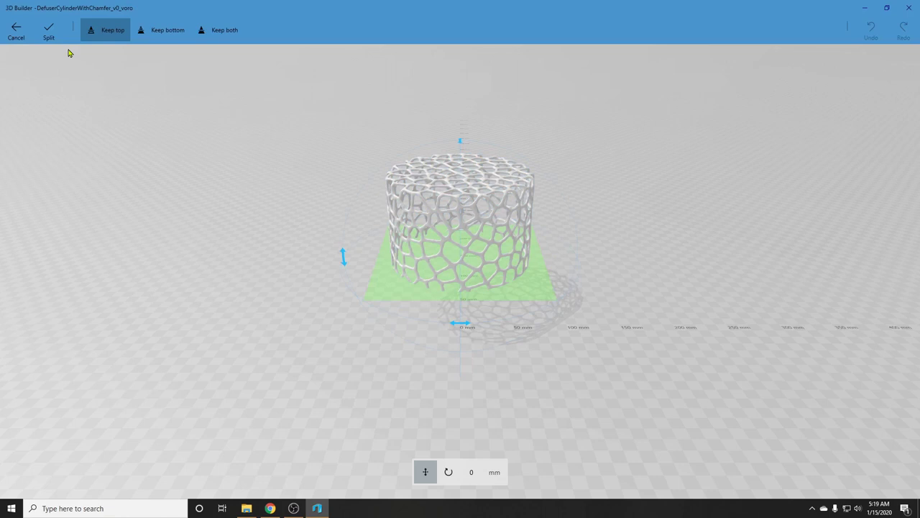
drag(445, 260, 454, 437)
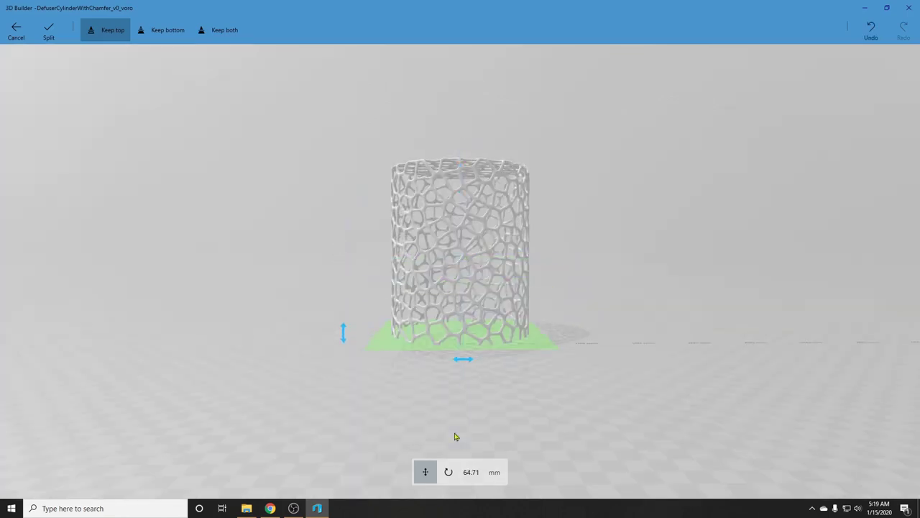
click(468, 474)
text(70)
key(Return)
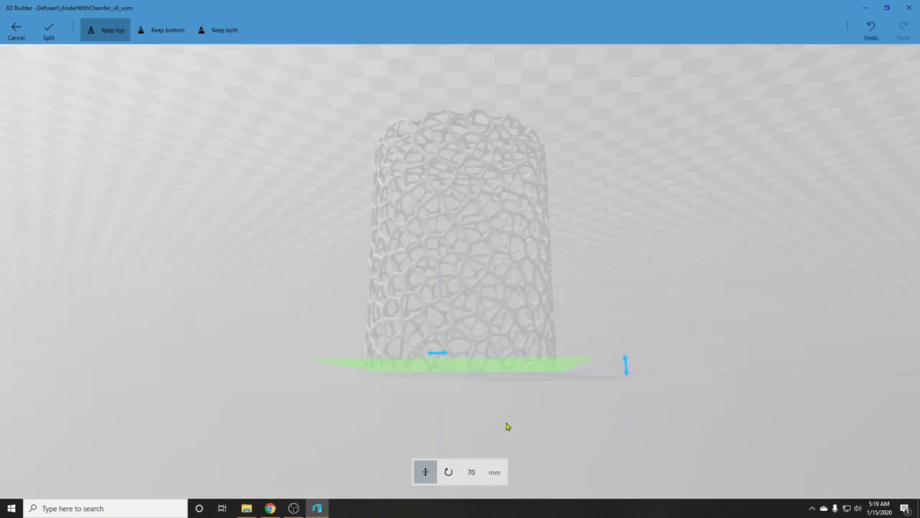
drag(427, 411, 439, 433)
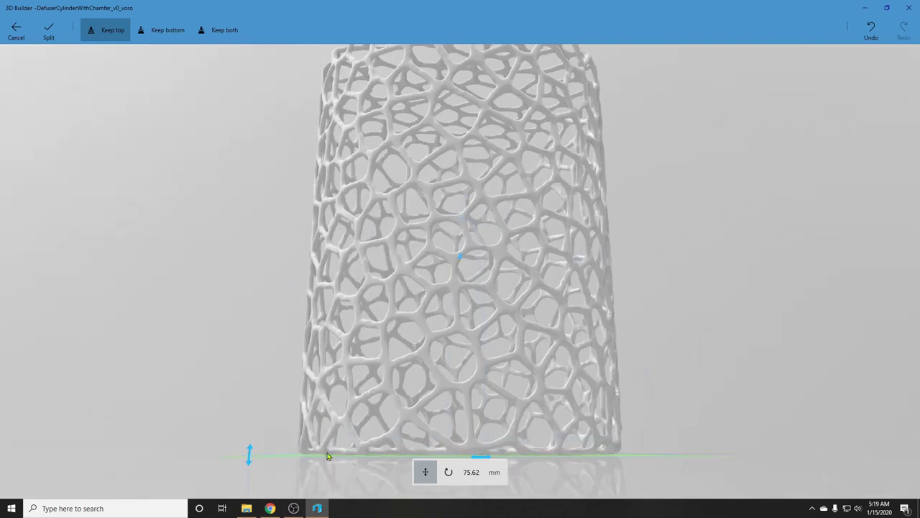
click(49, 30)
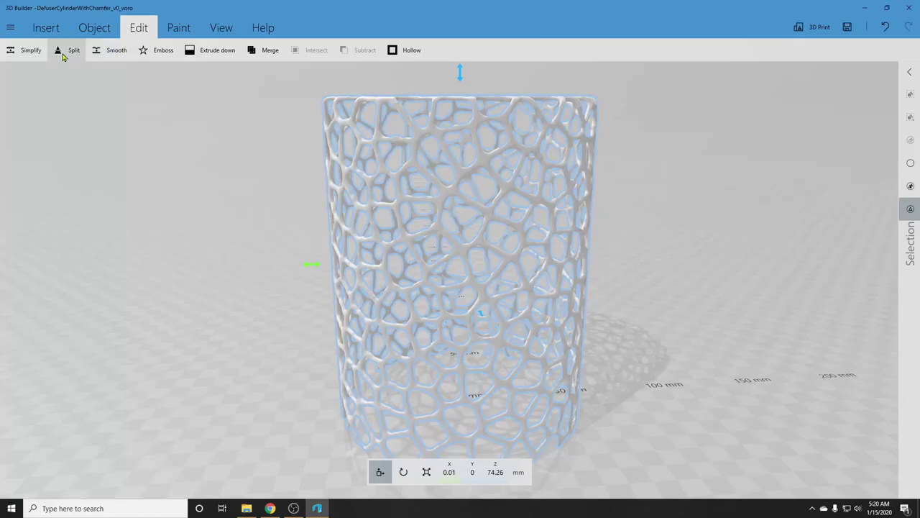
Step: Start a second split and raise the cutting plane near the top to -71.21 mm
click(62, 55)
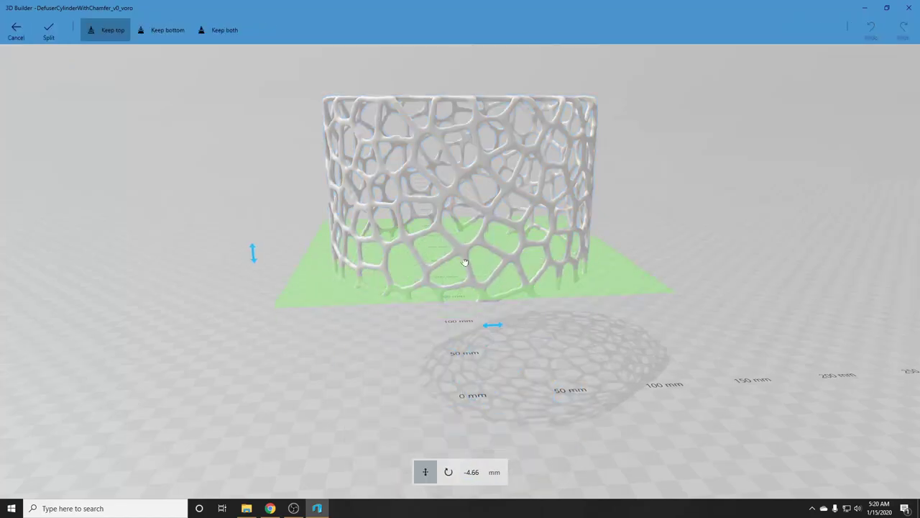
drag(482, 319, 436, 237)
scroll(442, 141, up, 2)
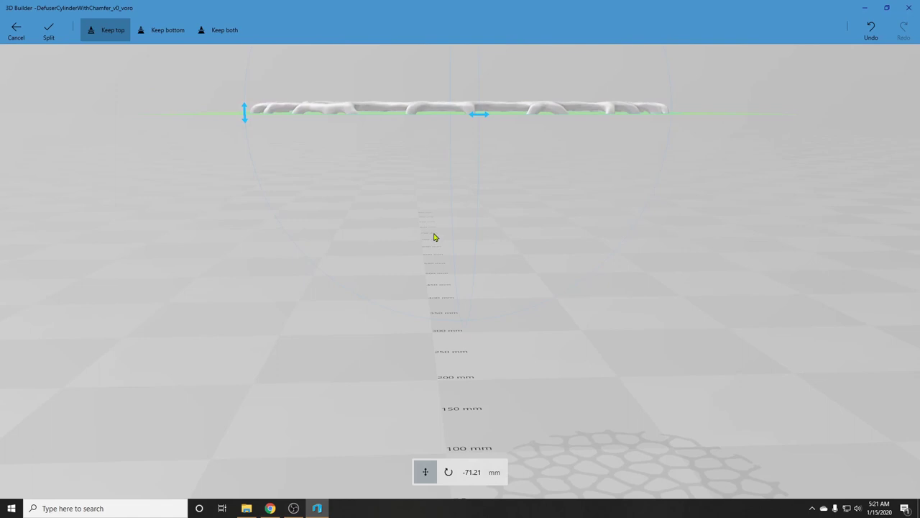
Step: Split with Keep both to separate the thin top rim, then select it
click(218, 30)
click(47, 33)
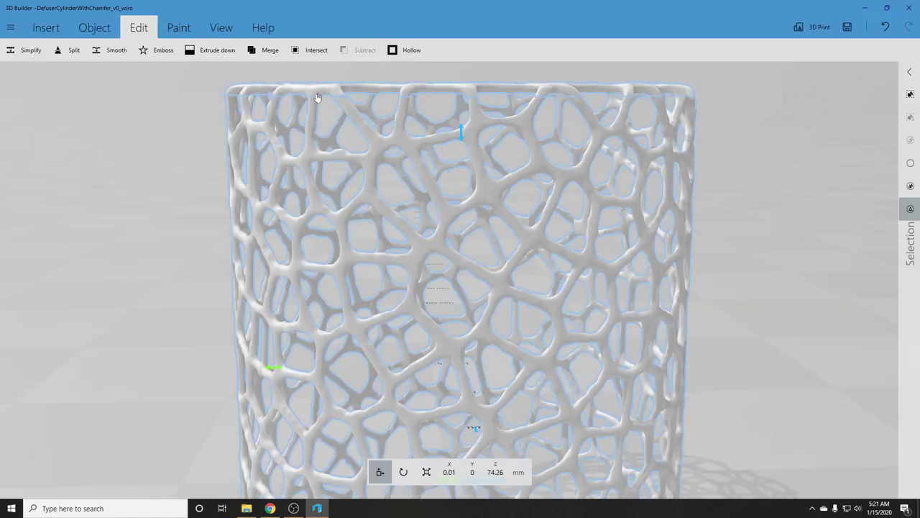
click(311, 113)
Step: Move the top slice aside onto the plate and begin settling the pieces
drag(303, 82, 437, 90)
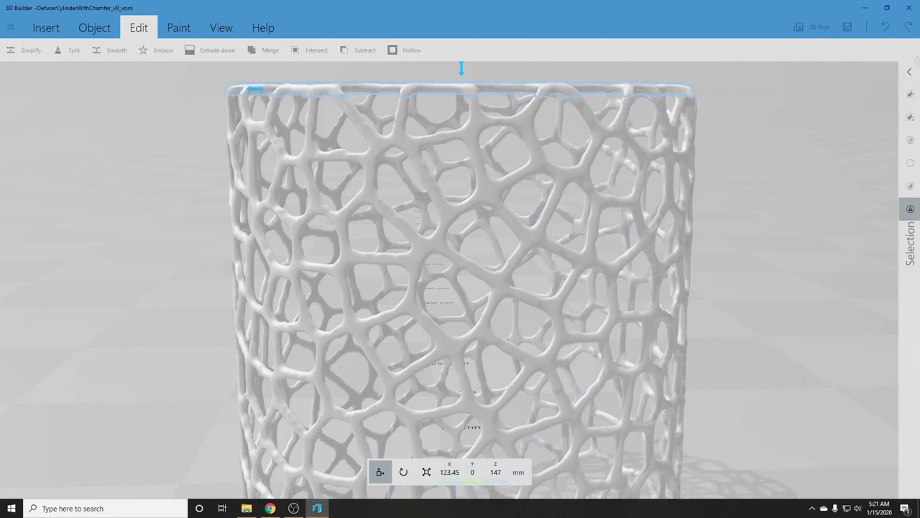
drag(418, 122, 836, 122)
click(95, 27)
click(269, 50)
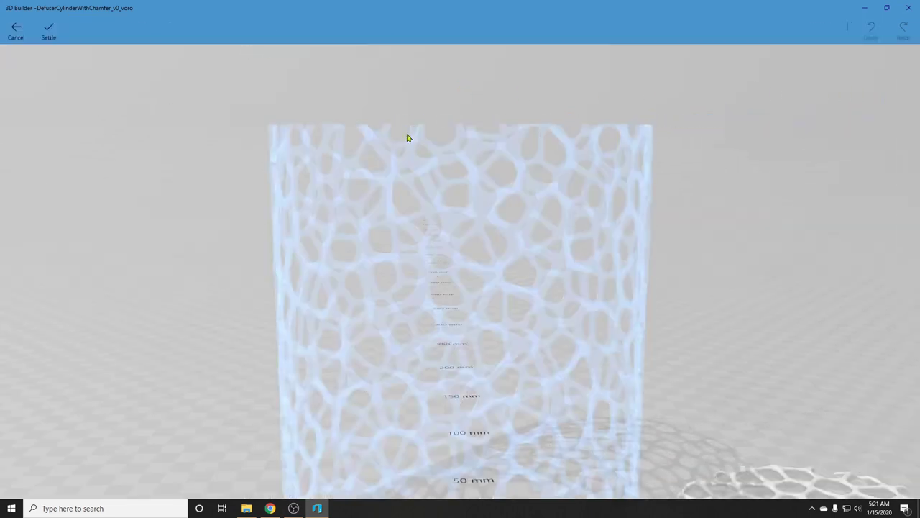
Step: Settle the pieces and save the shell as DefuserCylinder_voro.obj
click(48, 33)
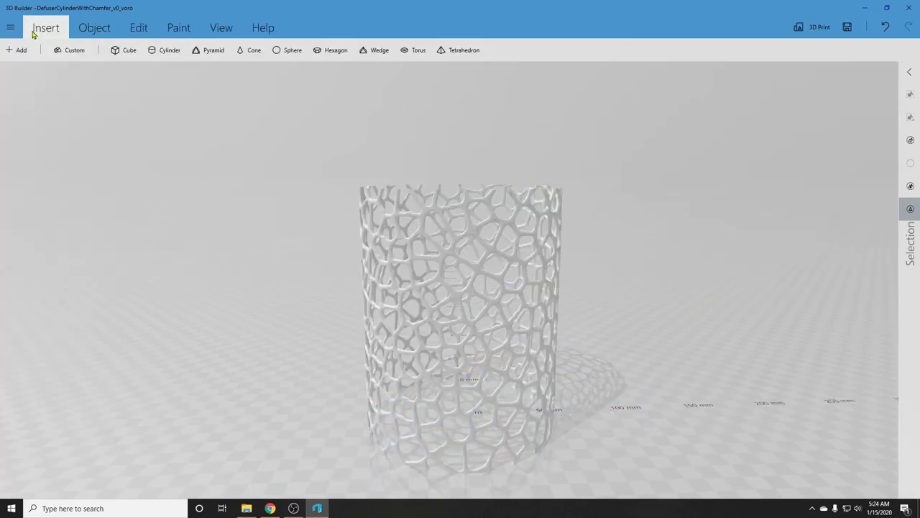
click(11, 26)
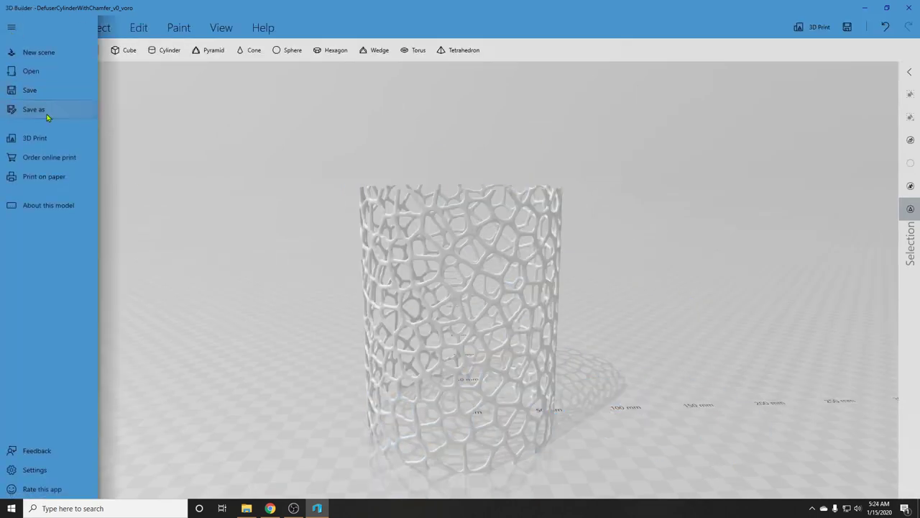
click(46, 111)
click(319, 324)
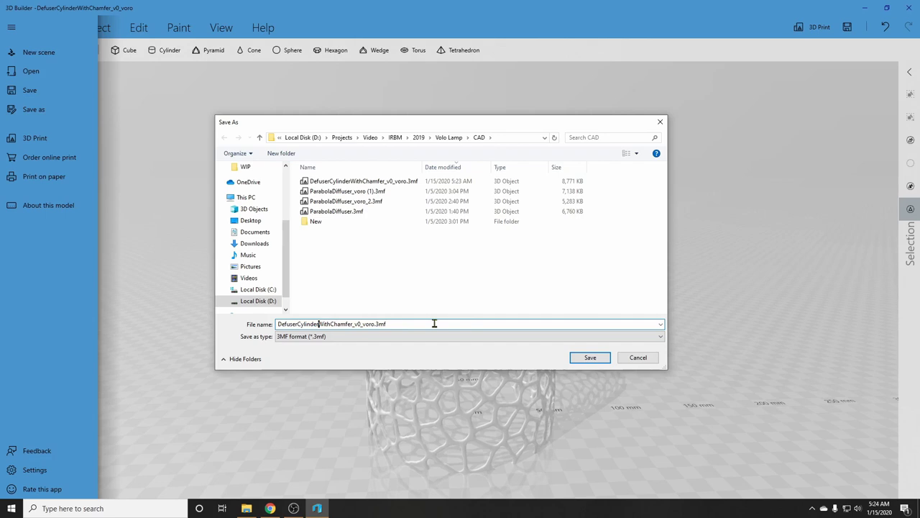
click(454, 341)
click(475, 361)
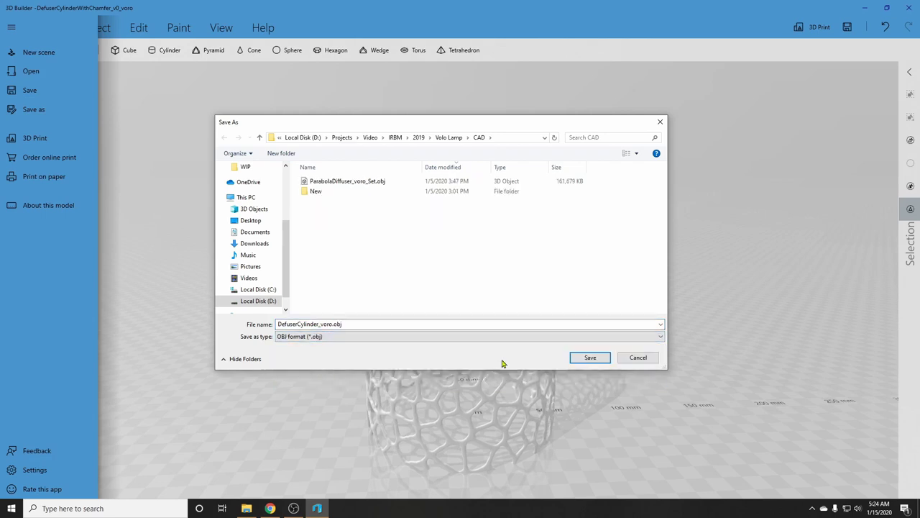
click(587, 359)
Step: Restore the top disc, delete the cylinder shell, and start saving the disc as a new file
click(207, 311)
key(ctrl+z)
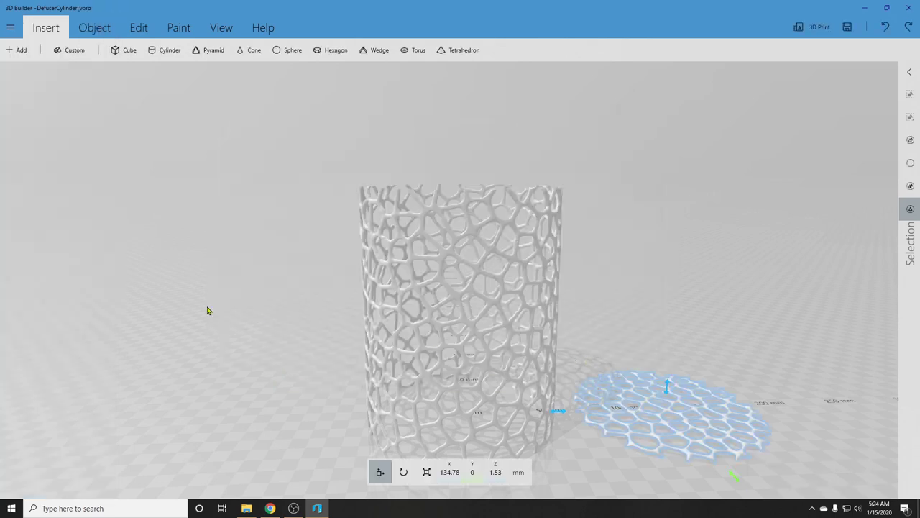
click(424, 281)
key(Delete)
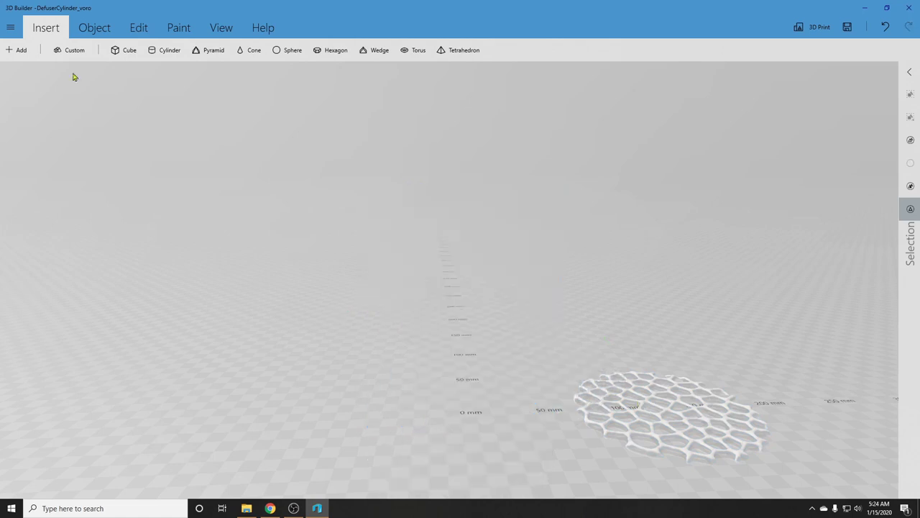
click(11, 27)
click(30, 109)
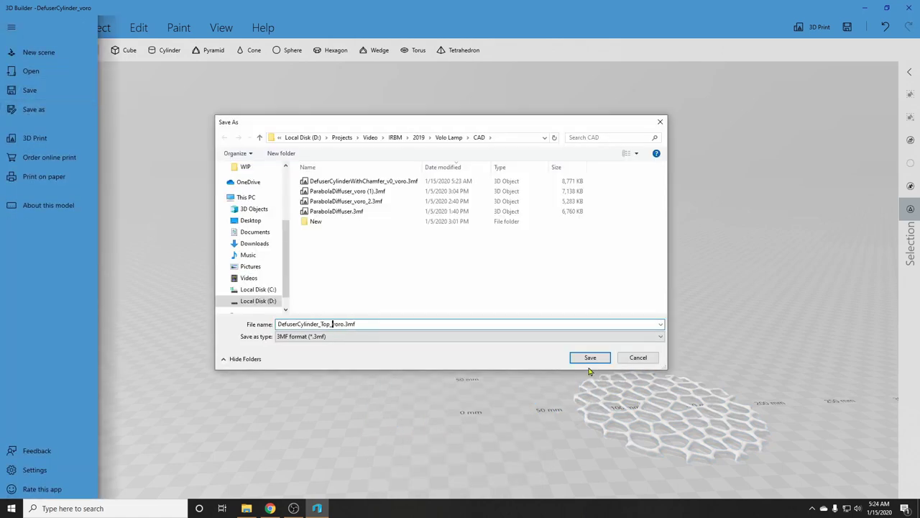
key(Tab)
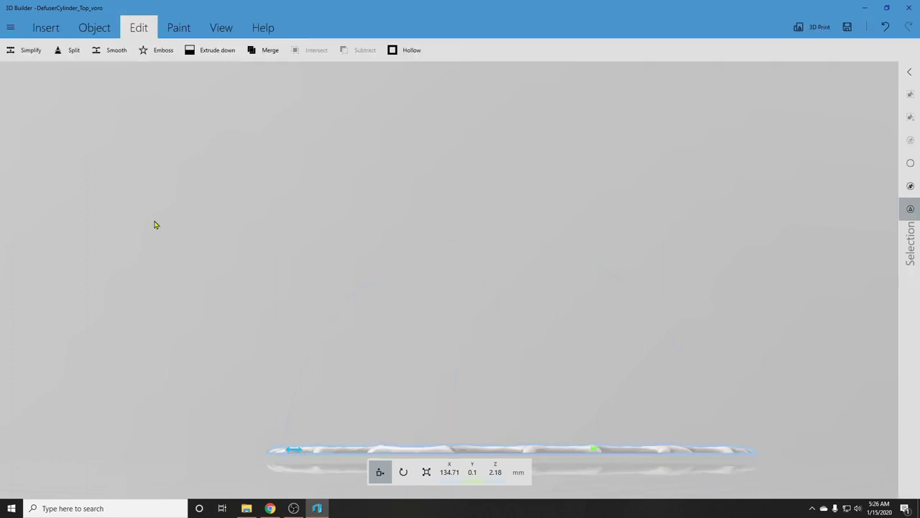
Step: Settle the top disc flat on the build plate at Z 0.88 mm
click(93, 28)
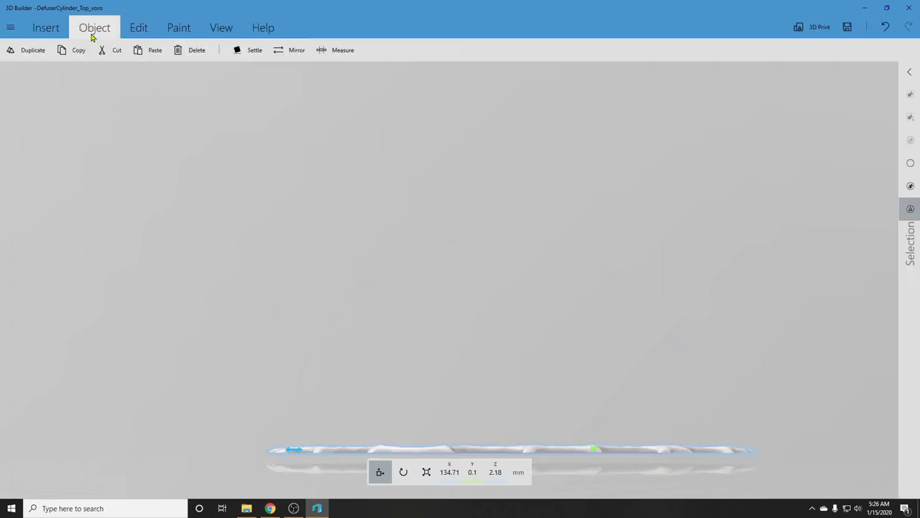
click(245, 51)
click(45, 33)
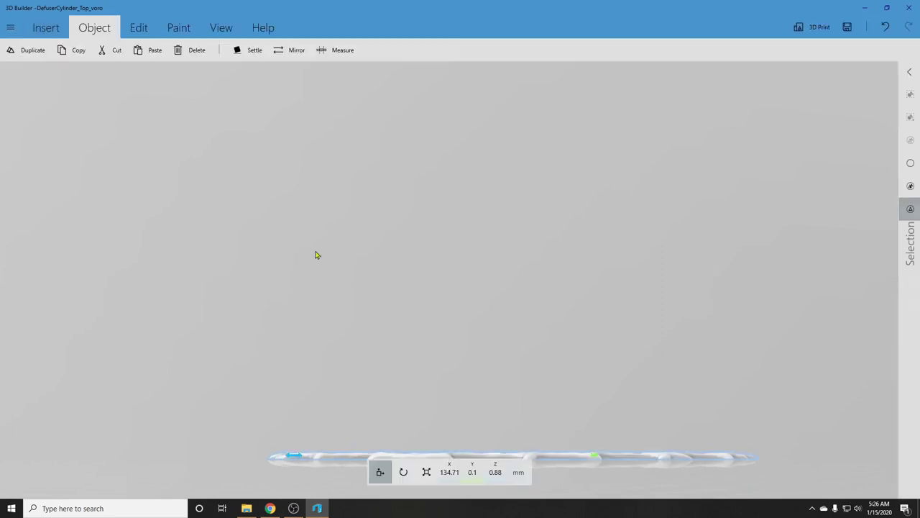
middle_drag(411, 376, 379, 214)
click(11, 27)
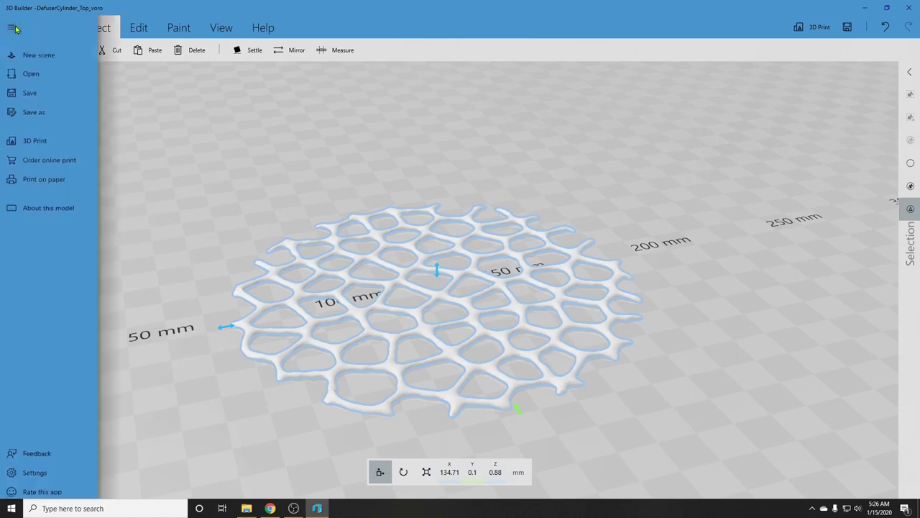
Step: Save the disc under a new name, then extrude Sketch1's ring profile into Body1
click(40, 110)
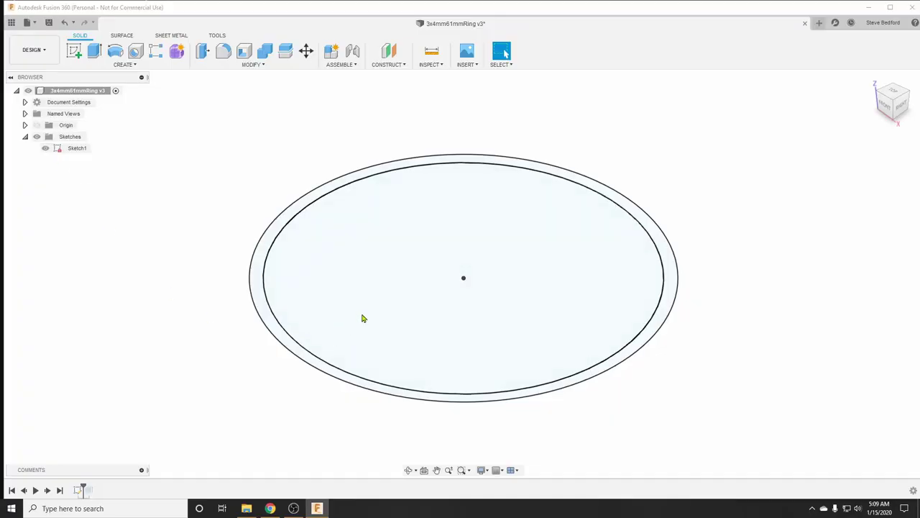
click(47, 491)
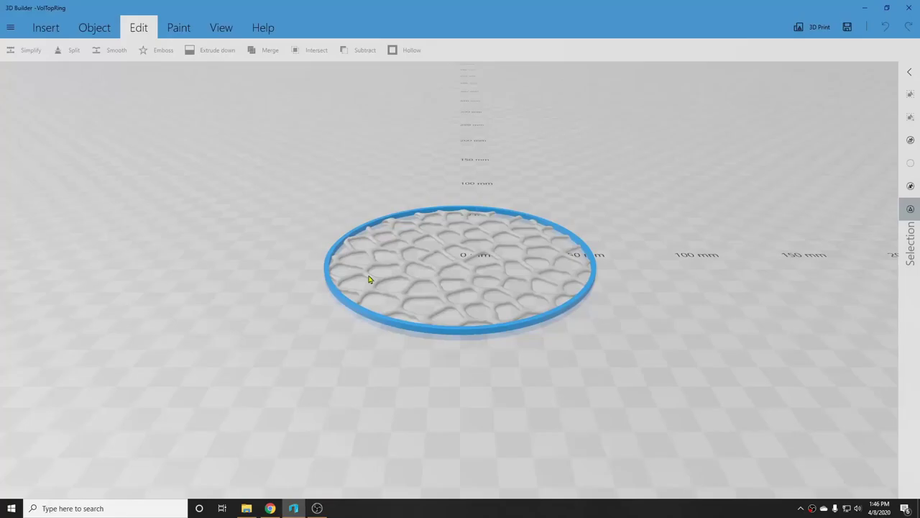
Step: Merge the ring and Voronoi top disc meshes into a single part
click(370, 251)
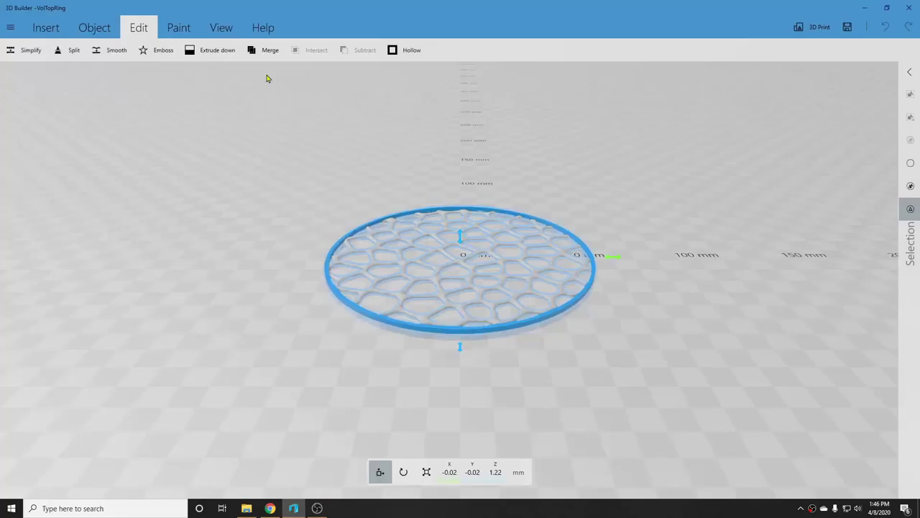
click(265, 50)
drag(369, 294, 410, 291)
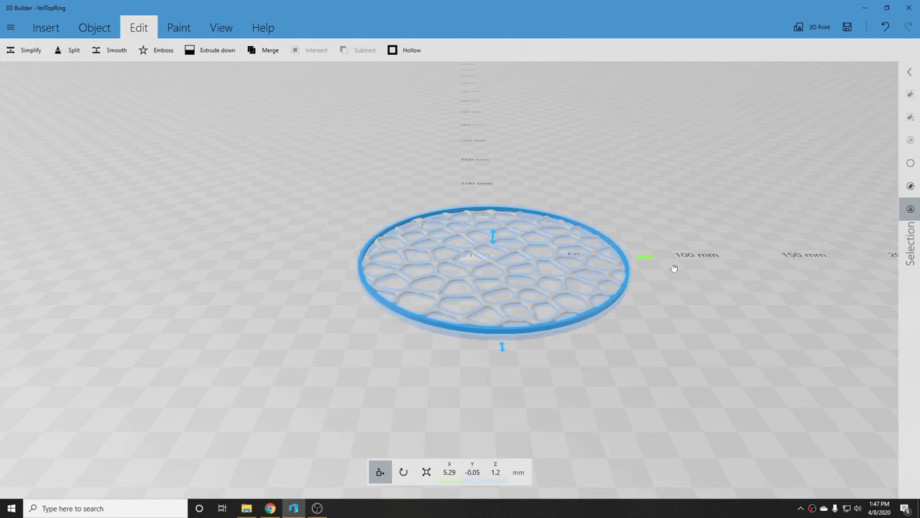
Step: Save the merged part as VolTopRingV3.stl
click(11, 27)
click(33, 108)
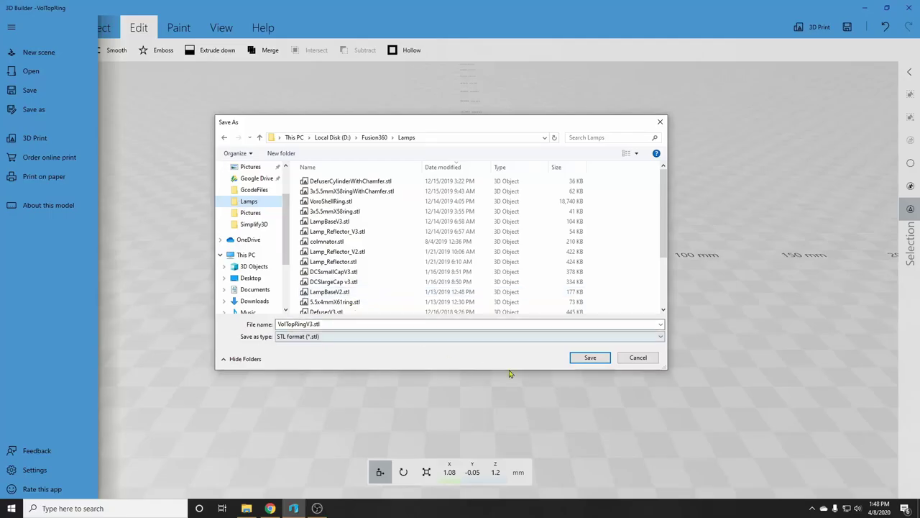
click(591, 358)
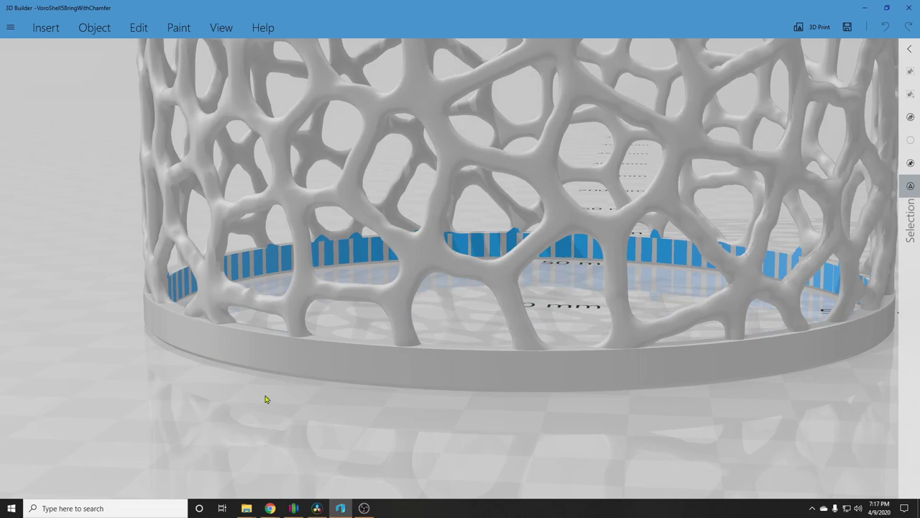
Step: Pan along the solid ring base of the VoroShell58ringWithChamfer model
middle_drag(266, 399, 265, 389)
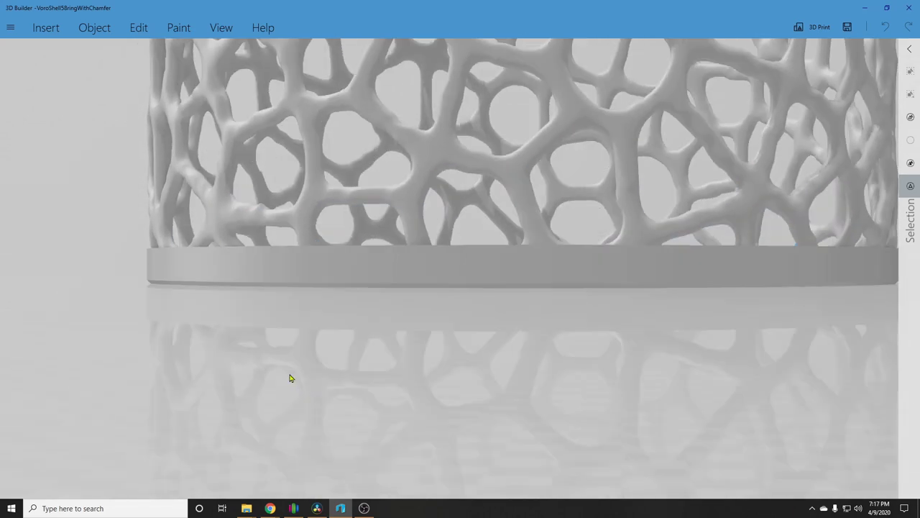